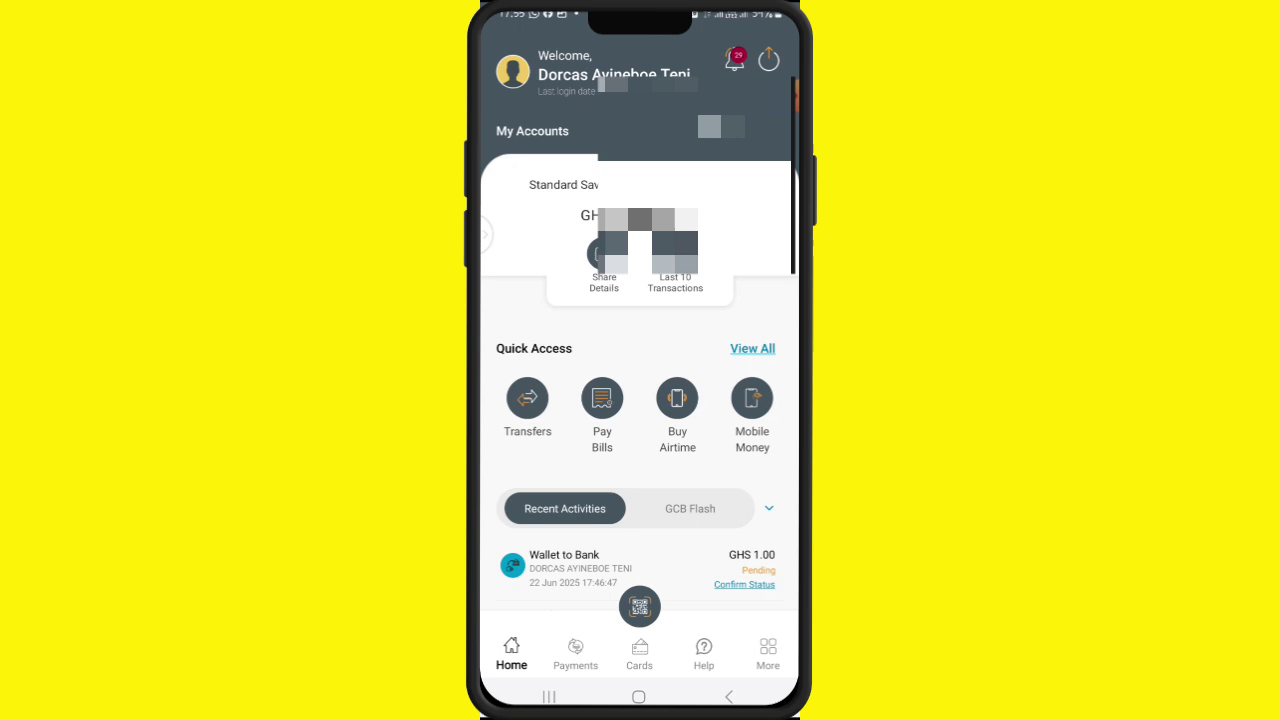
Browse the GCB Mobile Banking home screen on the device.
{"action": "left_click", "coordinate": [780, 96]}
{"action": "left_click", "coordinate": [781, 44]}
{"action": "left_click_drag", "start_coordinate": [716, 640], "coordinate": [704, 362]}
{"action": "left_click", "coordinate": [767, 349]}
{"action": "left_click_drag", "start_coordinate": [746, 492], "coordinate": [755, 550]}
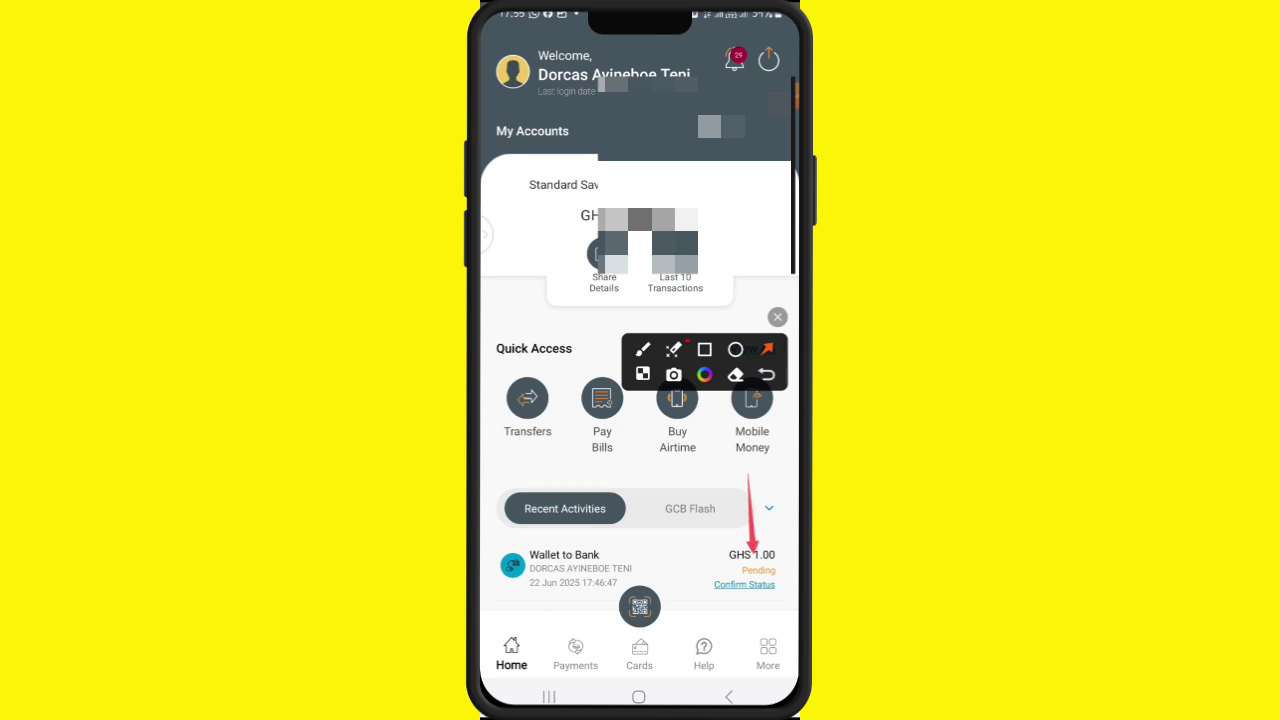
Open Transfers under Quick Access to list Mobile Money and Wallet to Bank.
{"action": "scroll", "coordinate": [640, 400], "scroll_direction": "down", "scroll_amount": 2}
{"action": "left_click", "coordinate": [779, 627]}
{"action": "left_click_drag", "start_coordinate": [530, 405], "coordinate": [528, 324]}
{"action": "left_click", "coordinate": [790, 595]}
{"action": "left_click", "coordinate": [527, 313]}
{"action": "left_click", "coordinate": [786, 96]}
{"action": "left_click", "coordinate": [737, 126]}
{"action": "left_click", "coordinate": [779, 627]}
{"action": "left_click_drag", "start_coordinate": [714, 245], "coordinate": [642, 233]}
{"action": "left_click_drag", "start_coordinate": [720, 362], "coordinate": [646, 357]}
Choose Wallet to Bank as a Self Transfer into your own account.
{"action": "left_click", "coordinate": [565, 362]}
{"action": "left_click", "coordinate": [640, 185]}
{"action": "left_click", "coordinate": [791, 97]}
{"action": "left_click", "coordinate": [735, 125]}
Open the wallet Provider dropdown on the transfer form.
{"action": "left_click_drag", "start_coordinate": [750, 485], "coordinate": [654, 498]}
{"action": "left_click_drag", "start_coordinate": [770, 386], "coordinate": [675, 379]}
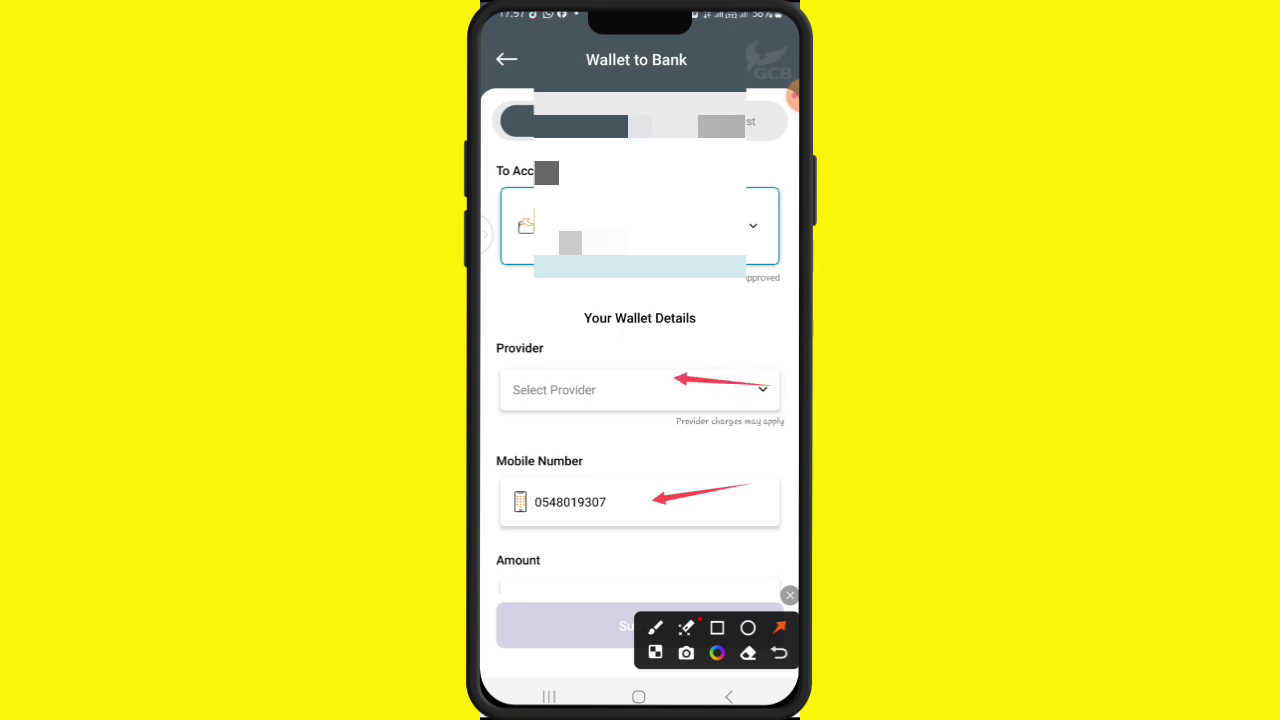
{"action": "left_click", "coordinate": [640, 389]}
Select MTN as provider and enter an amount of 10.
{"action": "left_click", "coordinate": [531, 610]}
{"action": "scroll", "coordinate": [640, 400], "scroll_direction": "down", "scroll_amount": 2}
{"action": "left_click", "coordinate": [640, 523]}
{"action": "type", "text": "10"}
{"action": "key", "text": "Escape"}
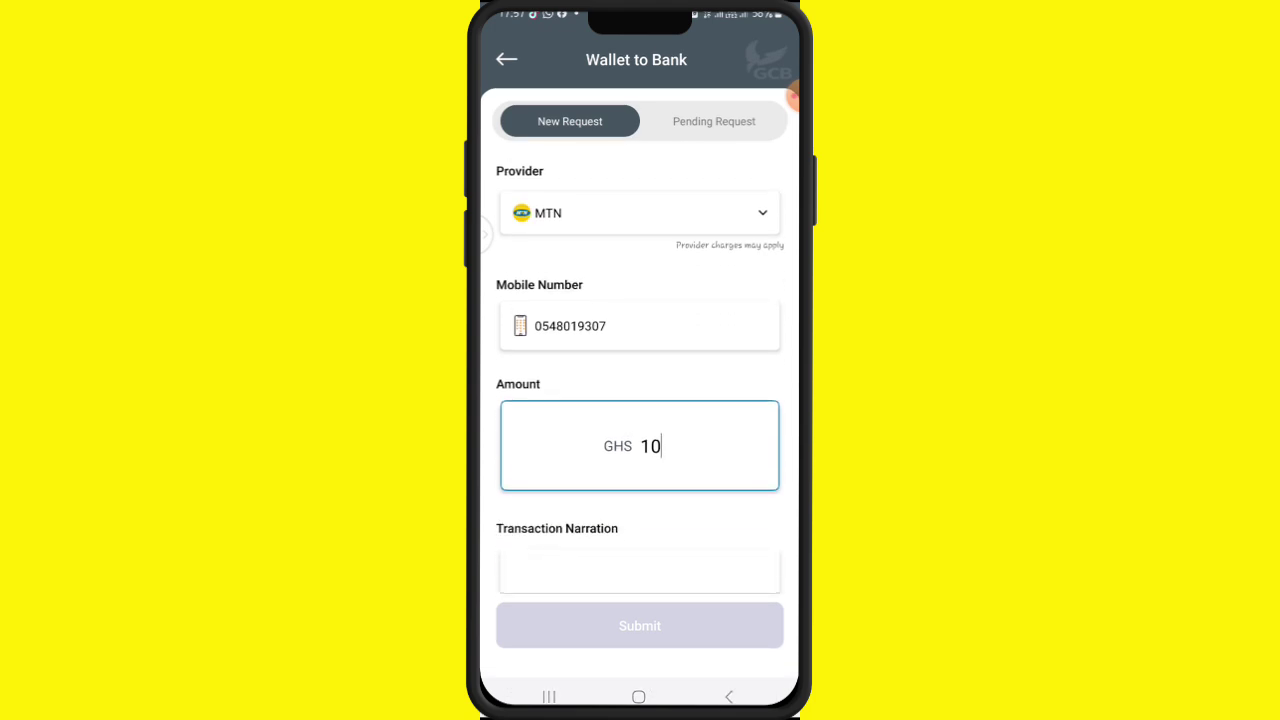
Add the narration 'bills' and submit the Wallet to Bank request.
{"action": "left_click", "coordinate": [640, 570]}
{"action": "type", "text": "bills"}
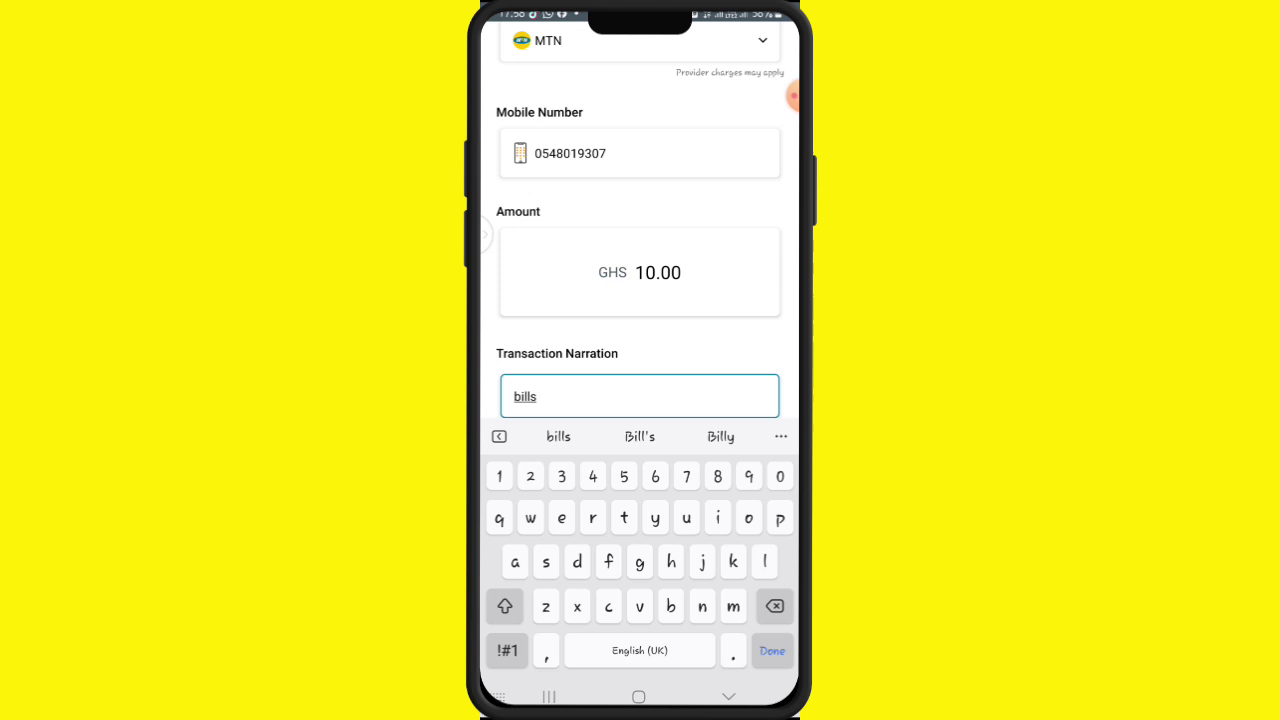
{"action": "left_click", "coordinate": [728, 696]}
{"action": "left_click", "coordinate": [640, 625]}
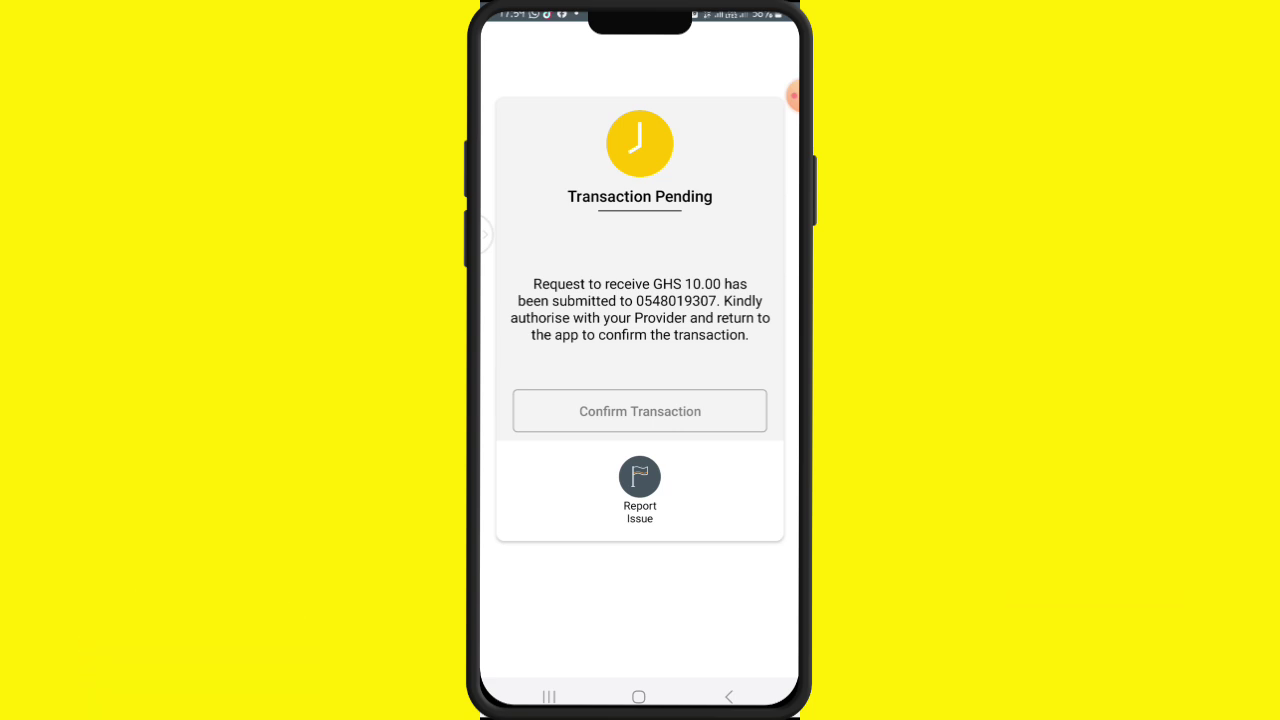
Close the status screen and confirm Recent Activities shows the transfer as Successful.
{"action": "left_click", "coordinate": [640, 647]}
{"action": "left_click", "coordinate": [793, 95]}
{"action": "left_click", "coordinate": [777, 142]}
{"action": "left_click", "coordinate": [779, 627]}
{"action": "left_click_drag", "start_coordinate": [717, 640], "coordinate": [717, 385]}
{"action": "left_click_drag", "start_coordinate": [770, 470], "coordinate": [752, 562]}
{"action": "left_click_drag", "start_coordinate": [530, 546], "coordinate": [532, 462]}
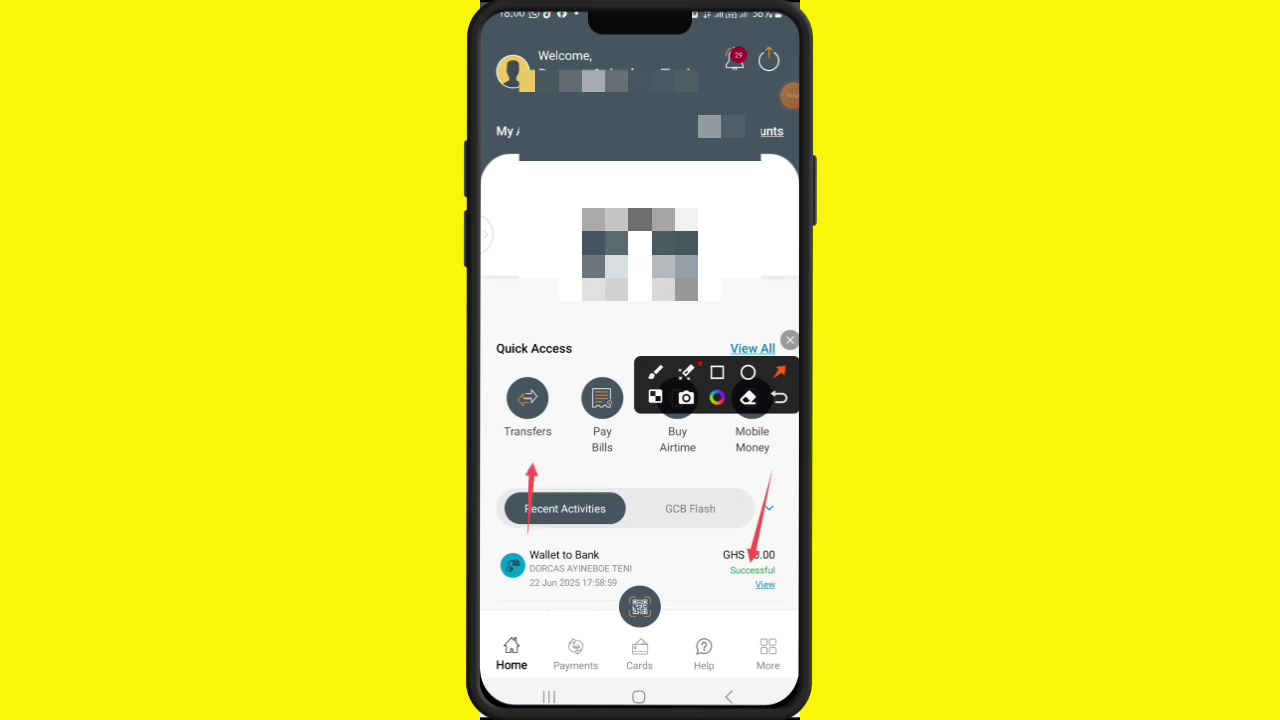